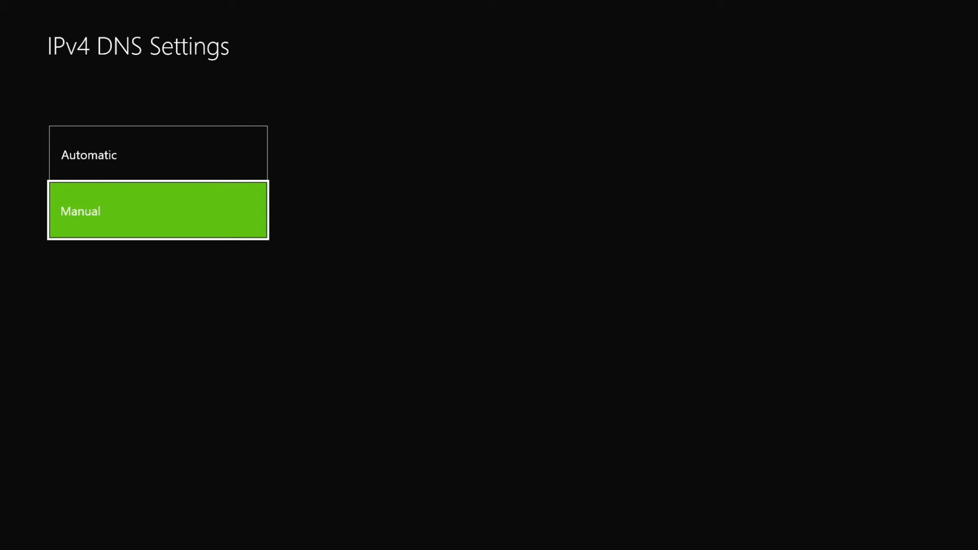
Choose Manual IPv4 DNS, which opens the Primary DNS entry prefilled with 8.8.8.8.
key(Up)
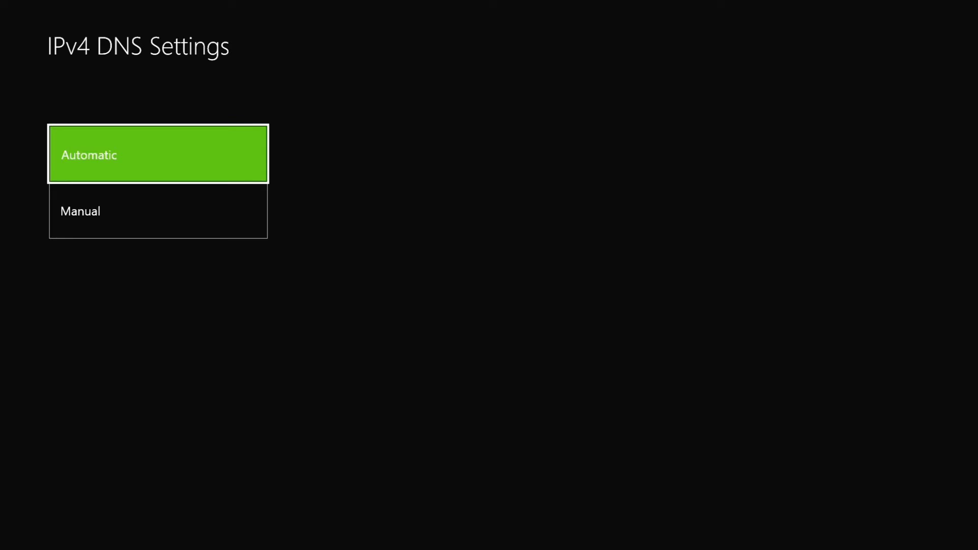
key(Down)
key(Return)
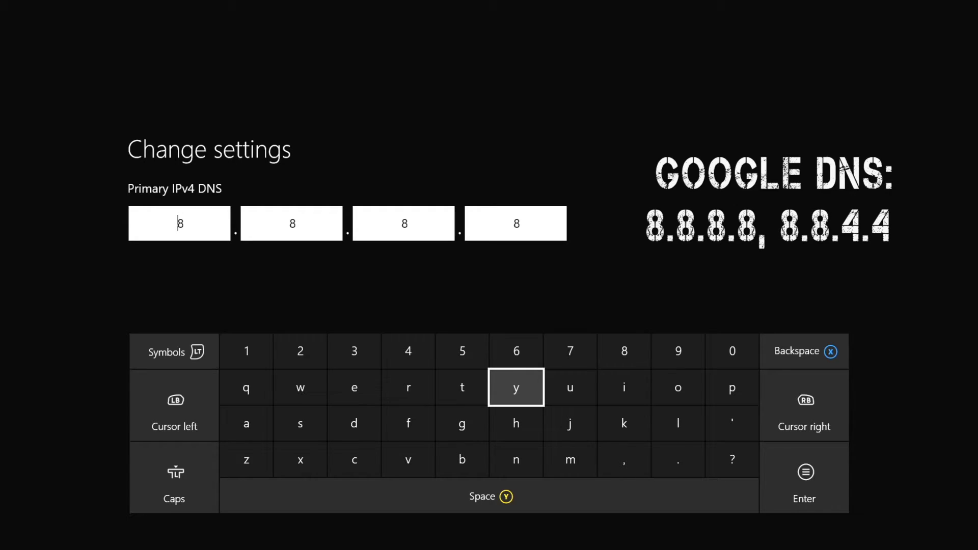
Confirm 8.8.8.8 as the primary DNS and move on to the secondary 8.8.4.4 entry.
key(Right)
key(Right)
key(Right)
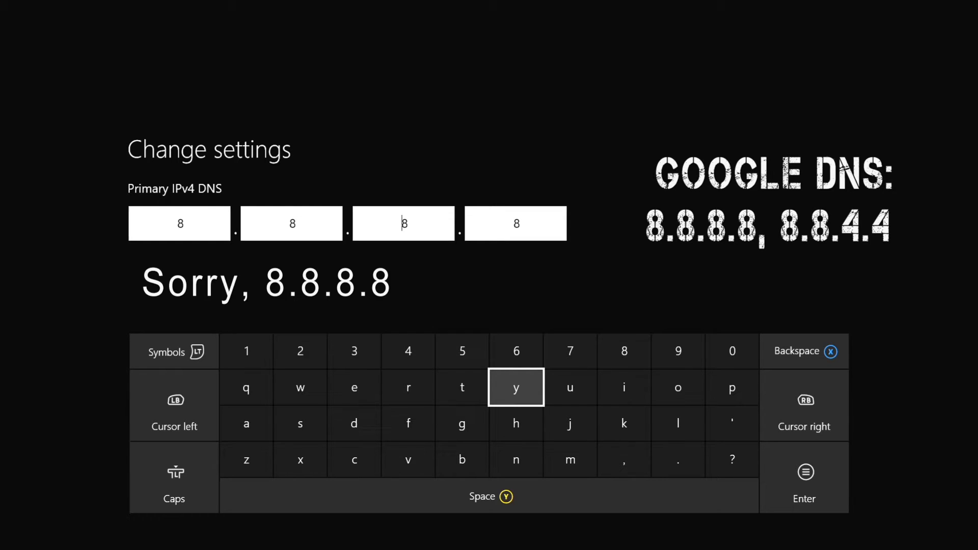
key(Right)
key(Right)
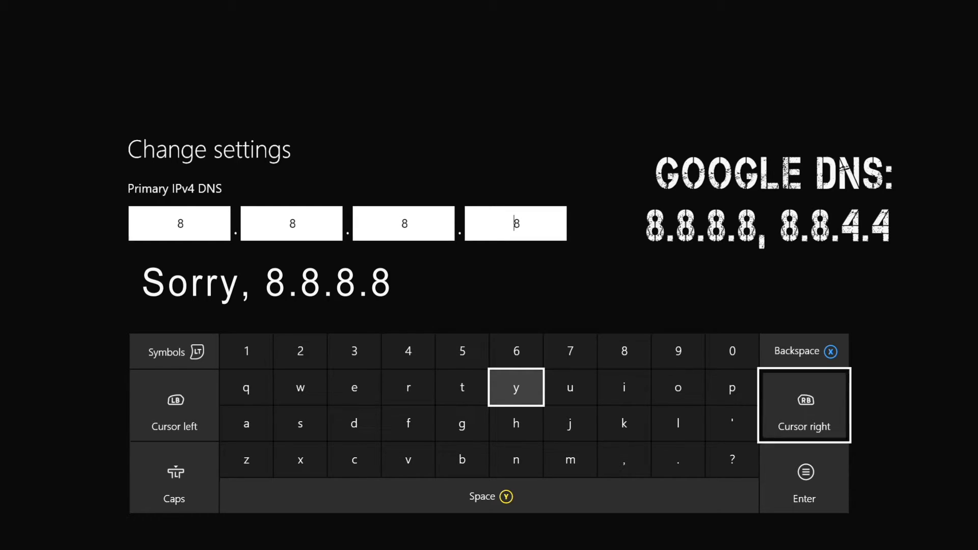
key(Right)
key(Right)
key(Right)
key(Right)
key(Down)
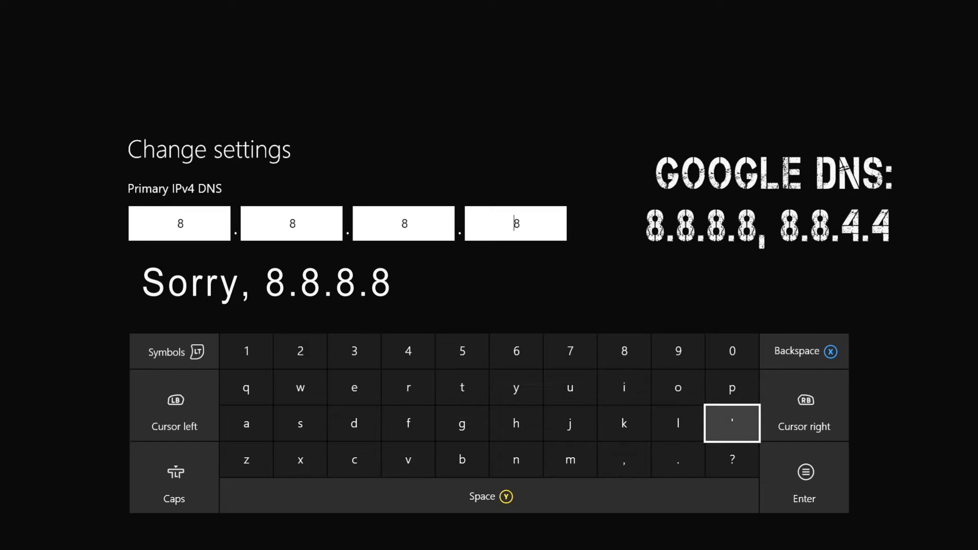
key(Right)
key(Down)
key(Return)
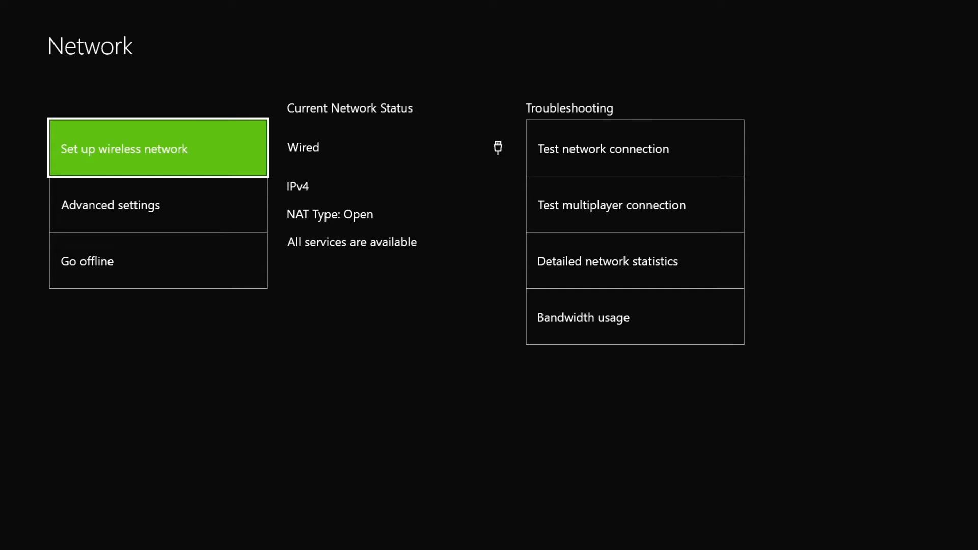
key(Right)
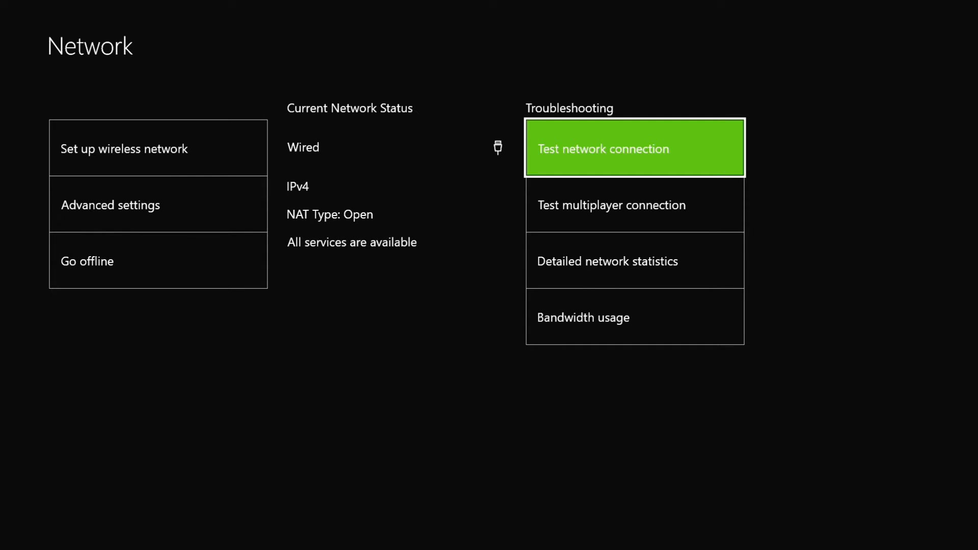
key(Down)
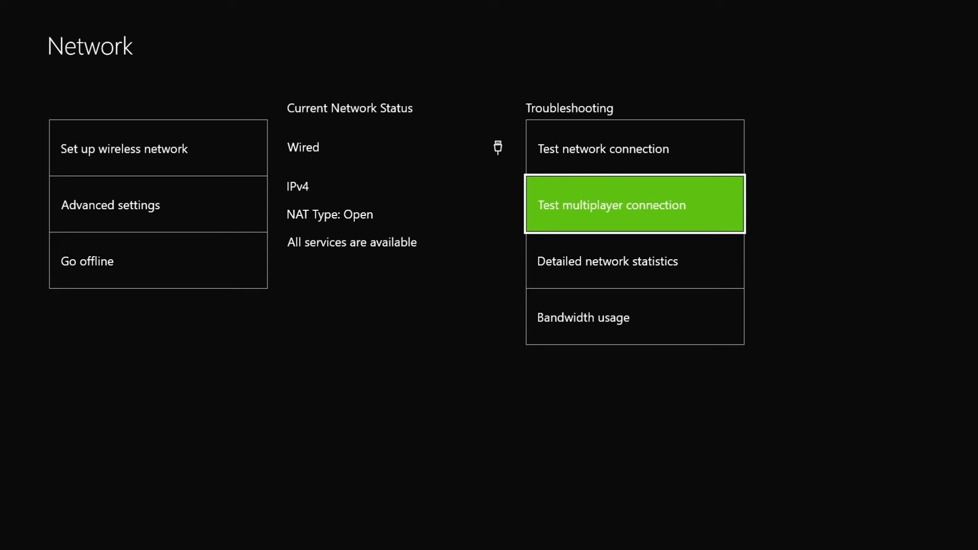
key(Down)
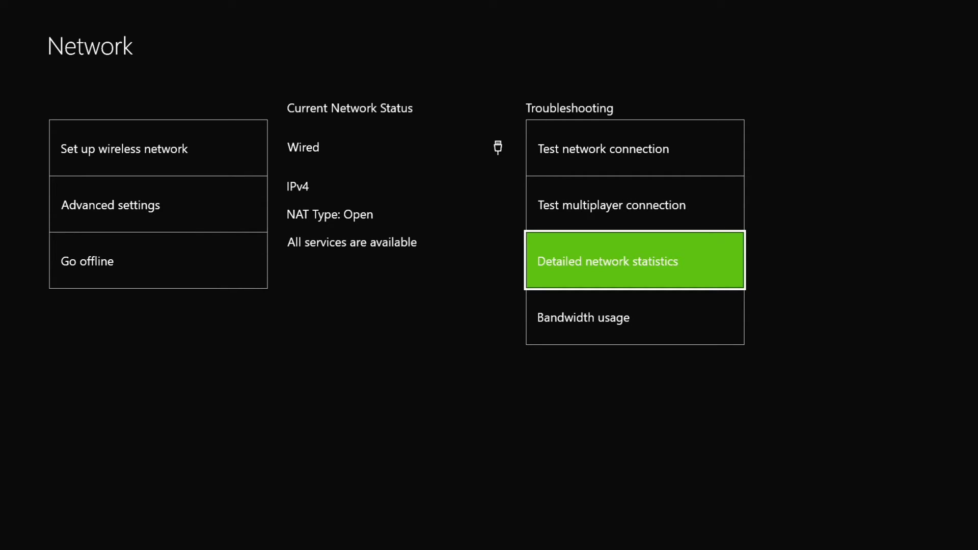
key(Up)
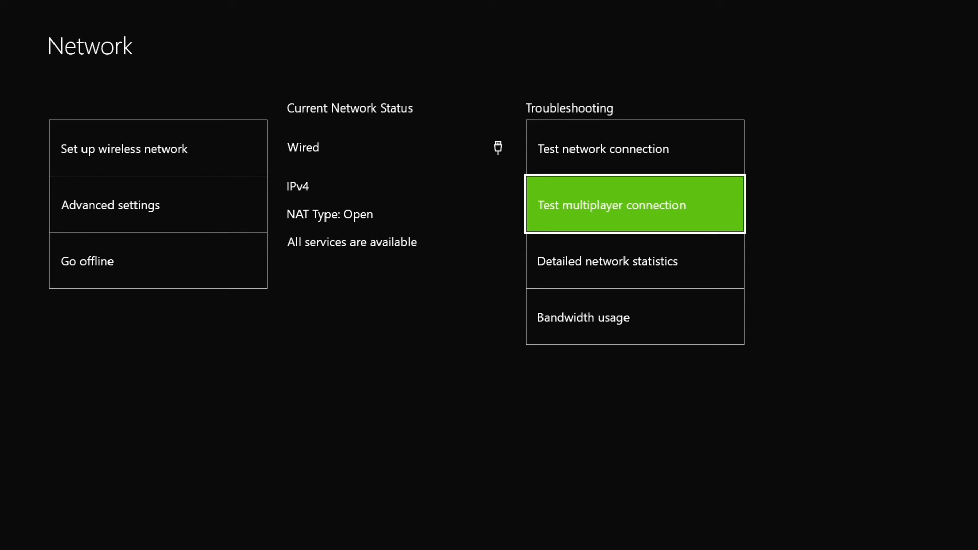
key(Up)
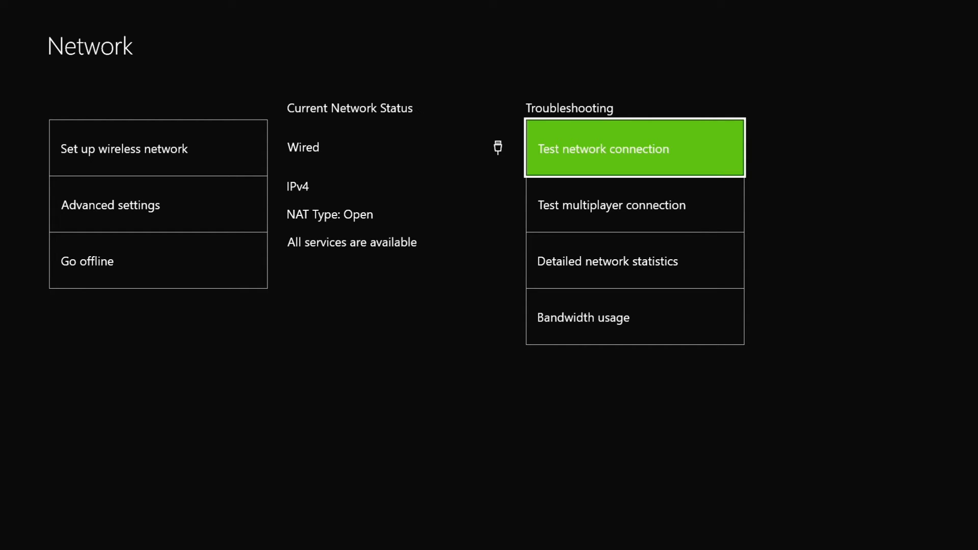
key(Down)
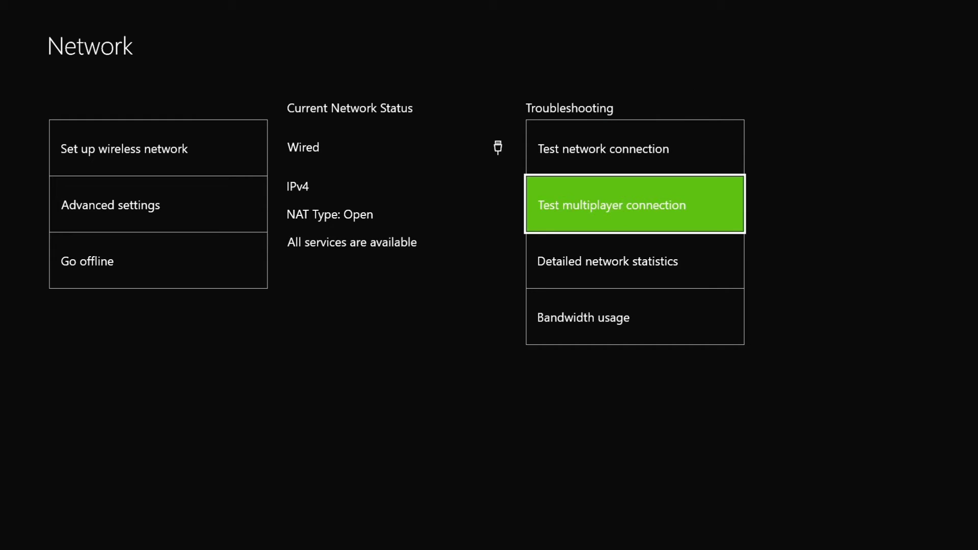
key(Left)
key(Up)
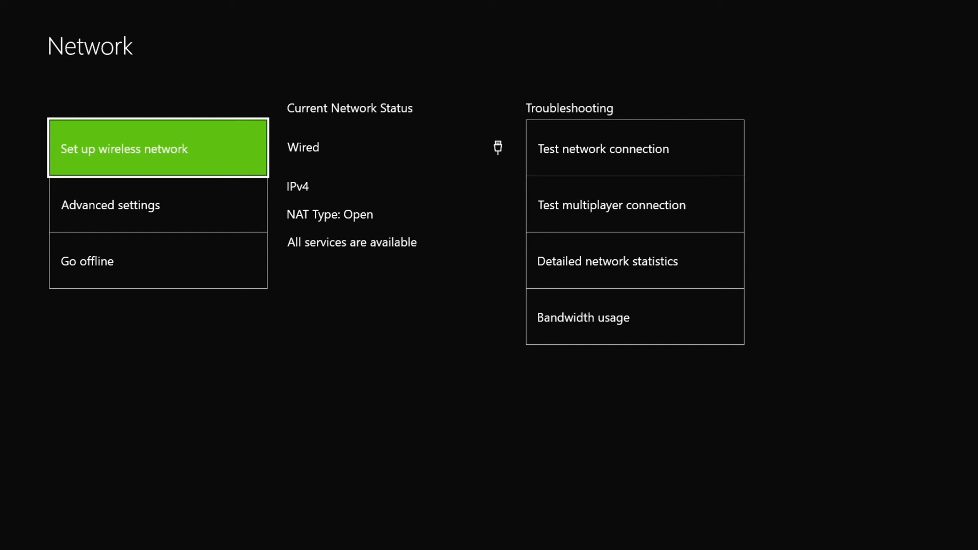
key(Right)
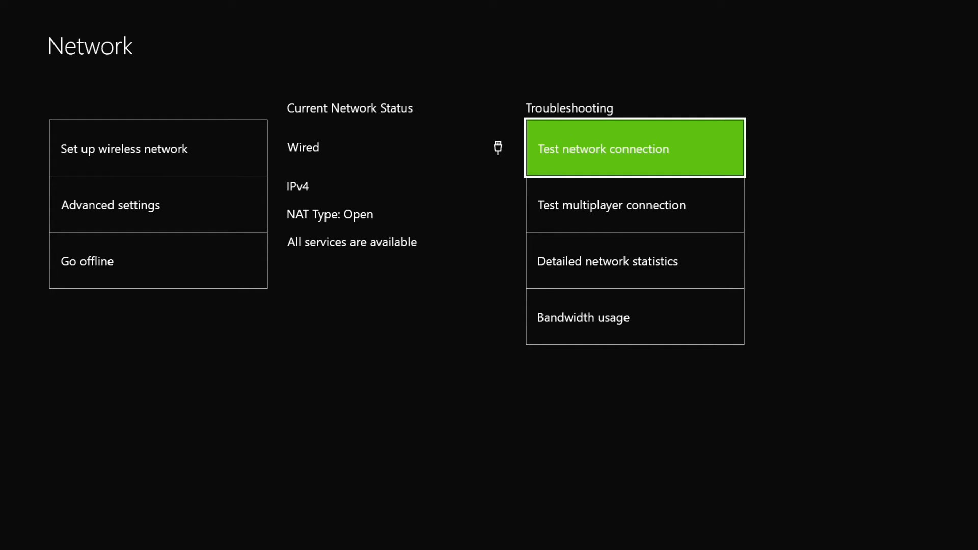
key(Down)
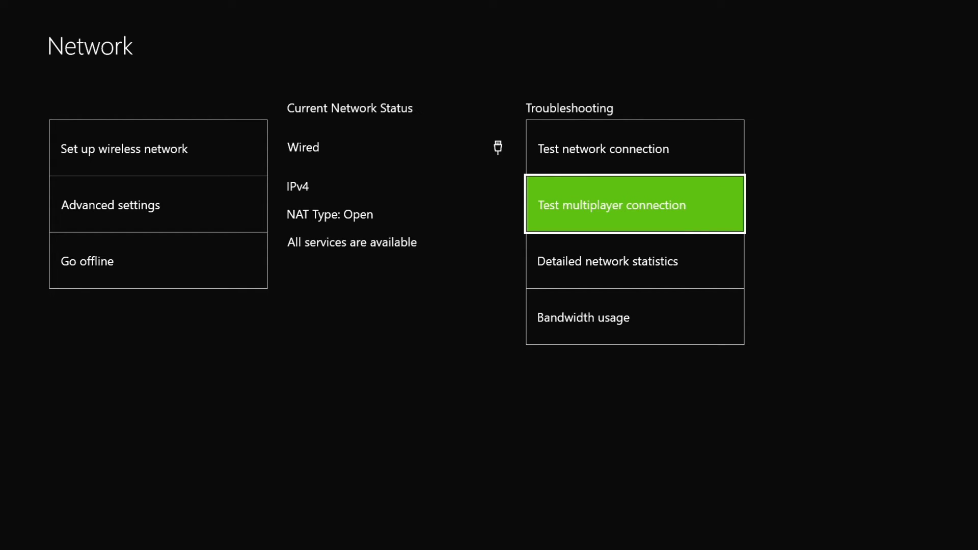
key(Down)
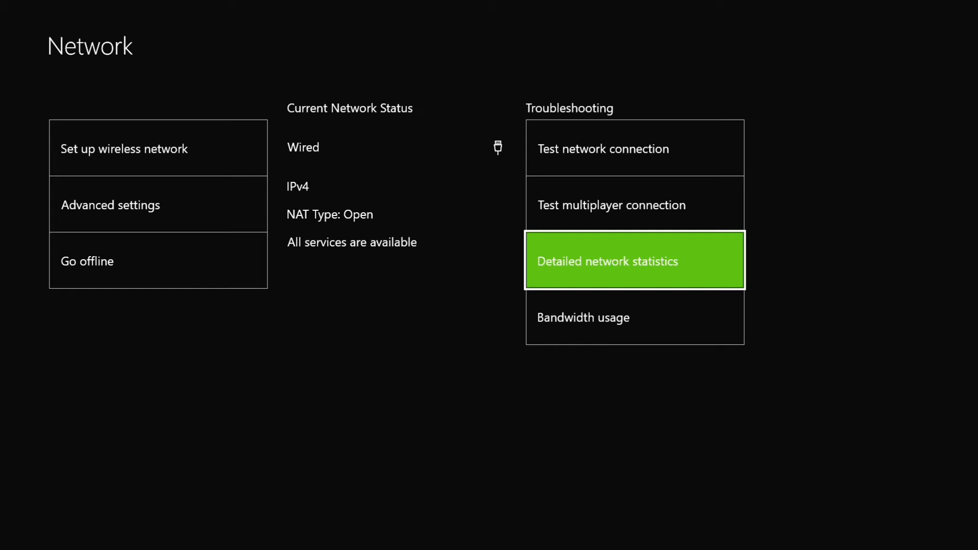
Go Home, open My games & apps, and show its Ready to install list.
key(super)
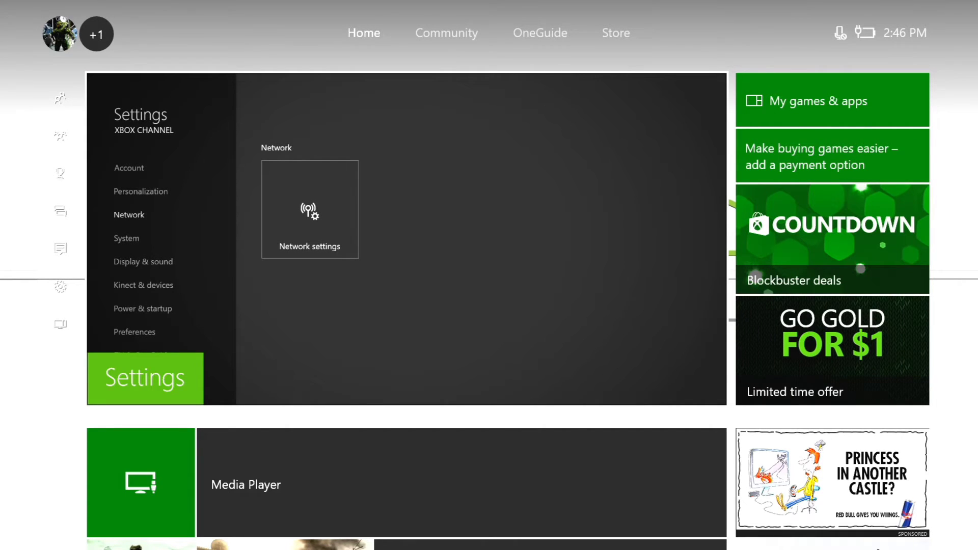
key(Right)
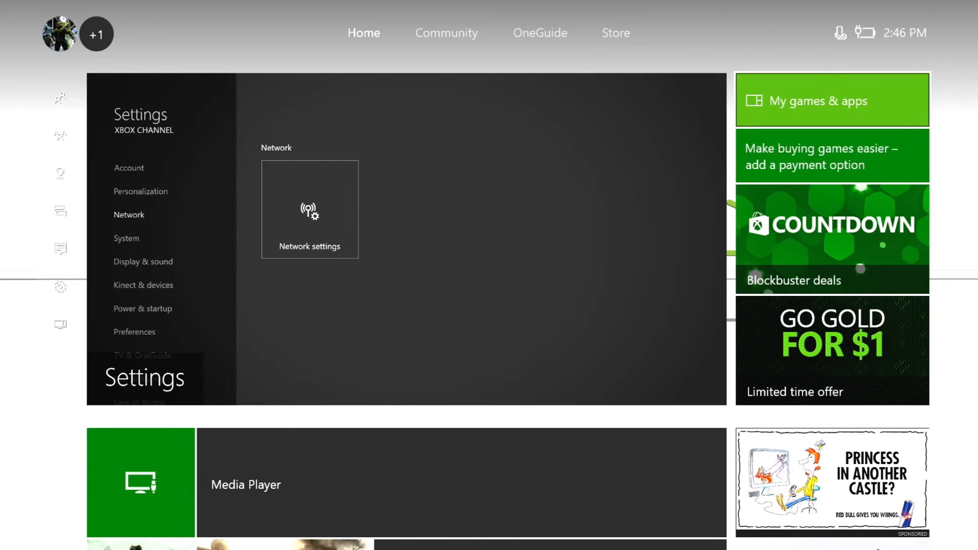
key(Down)
key(Down)
key(Down)
key(Down)
key(Down)
key(Down)
key(Down)
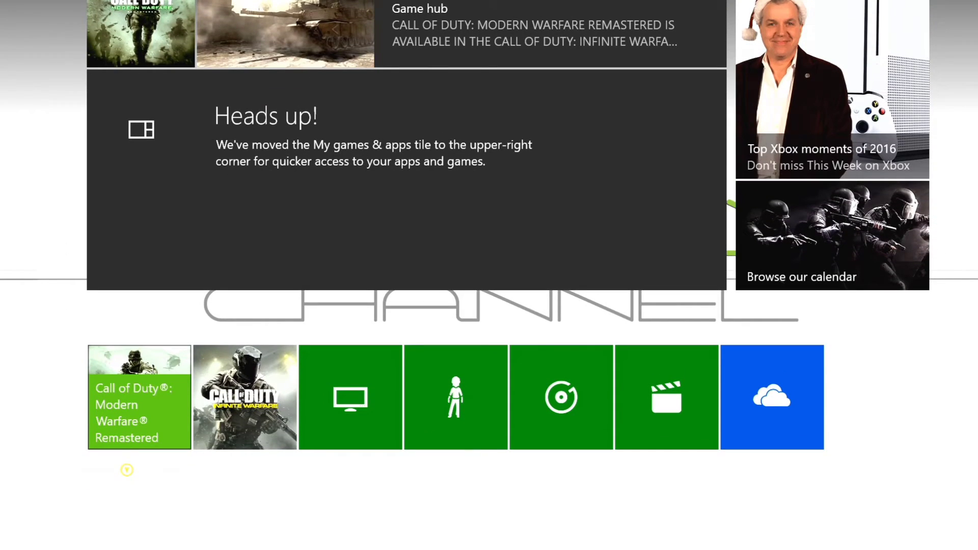
key(Up)
key(Up)
key(Up)
key(Up)
key(Up)
key(Up)
key(Up)
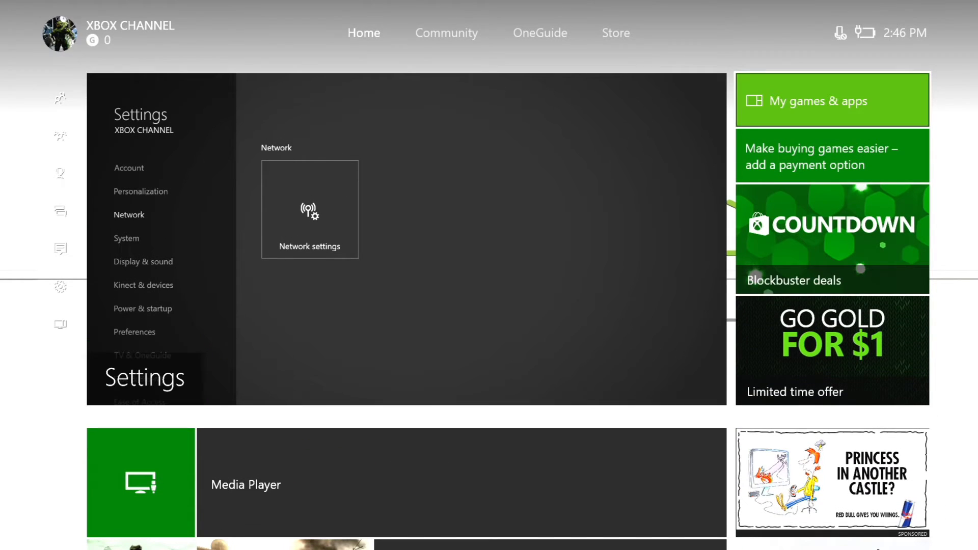
key(Return)
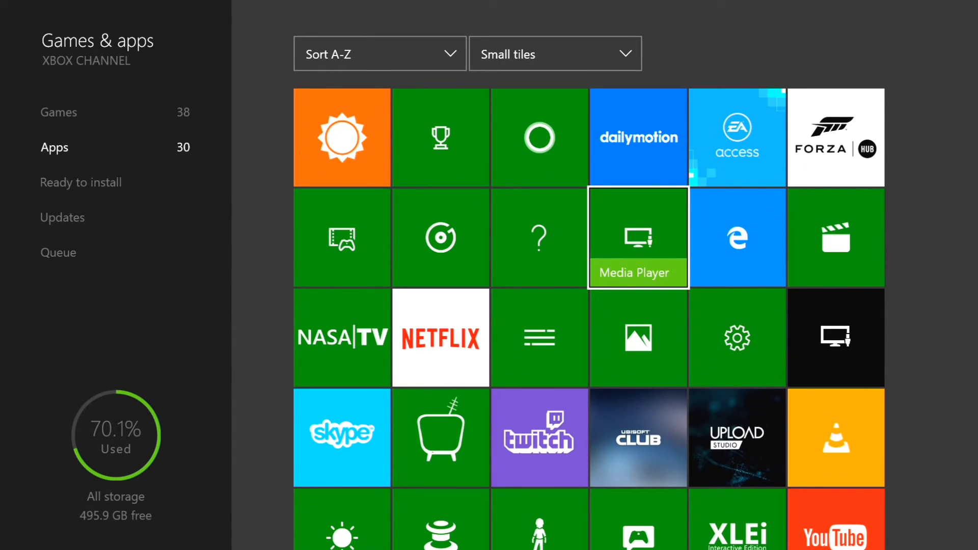
key(Left)
key(Left)
key(Left)
key(Left)
key(Down)
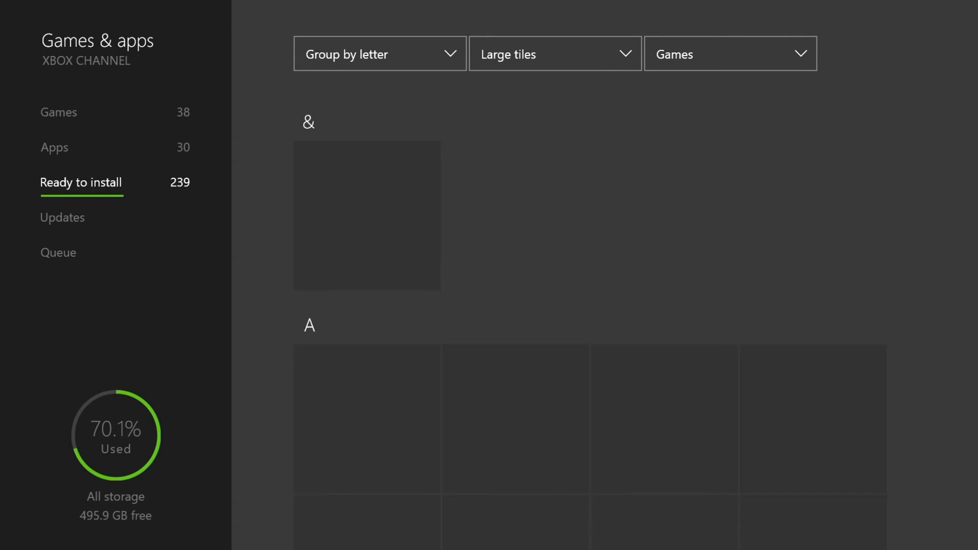
Find Call of Duty: Black Ops III under C, install it, and view the Queue.
key(Right)
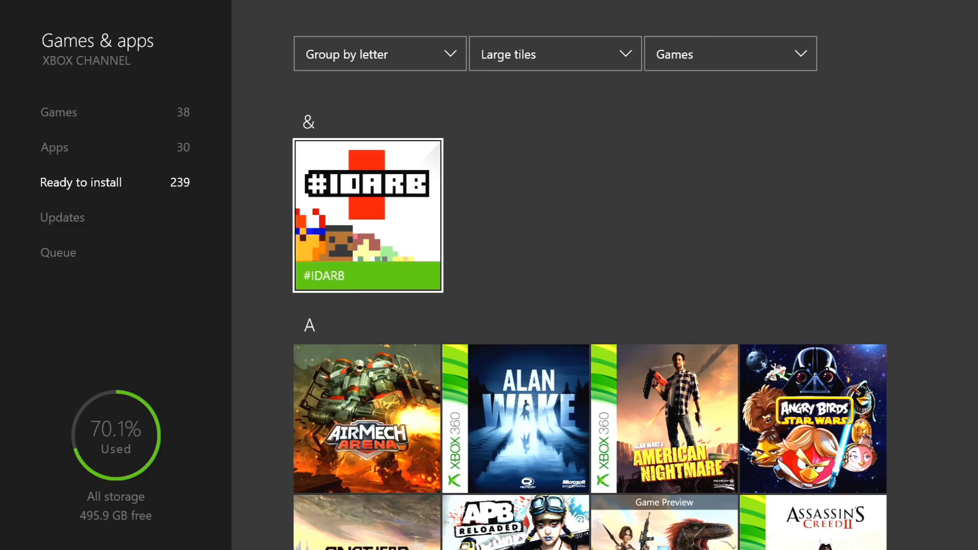
key(Down)
key(Down)
key(Down)
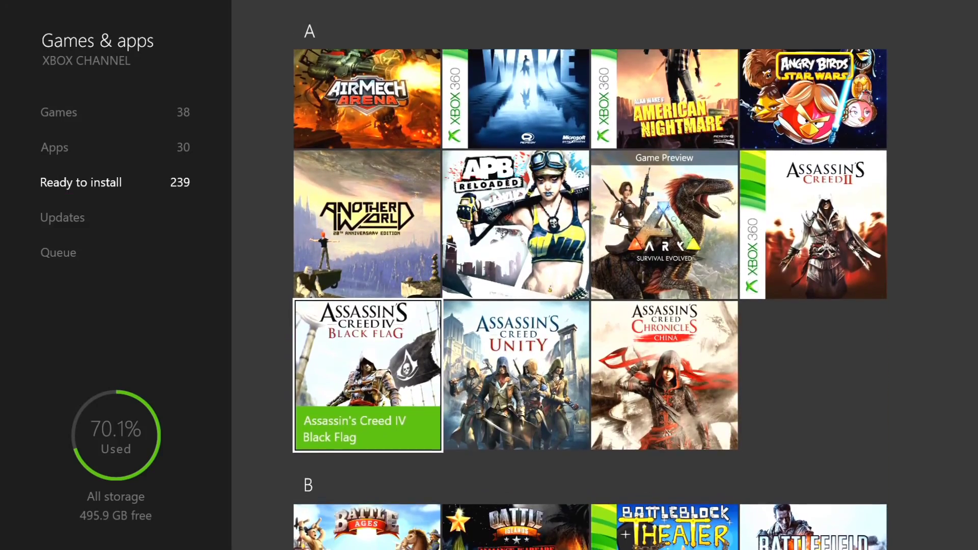
key(Down)
key(Down)
key(Down)
key(Down)
key(Down)
key(Down)
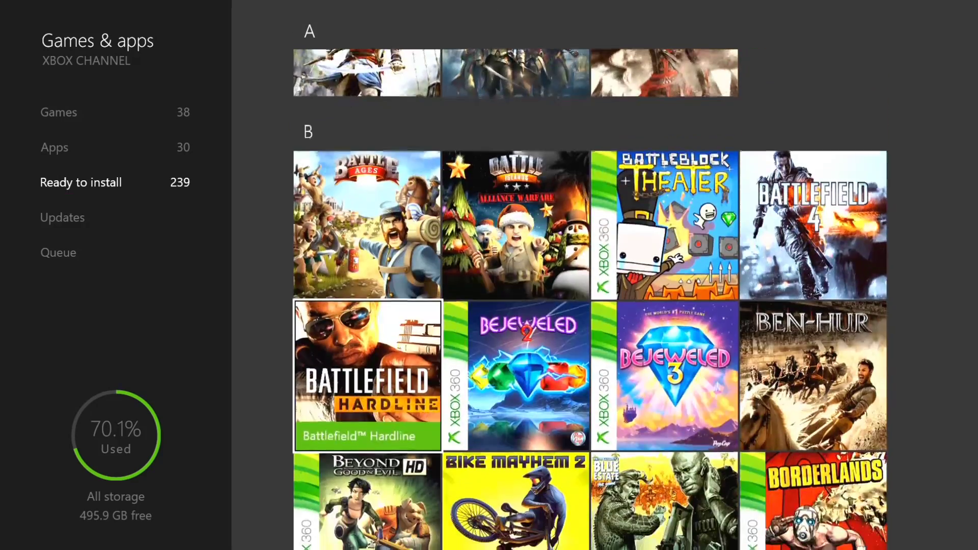
key(Down)
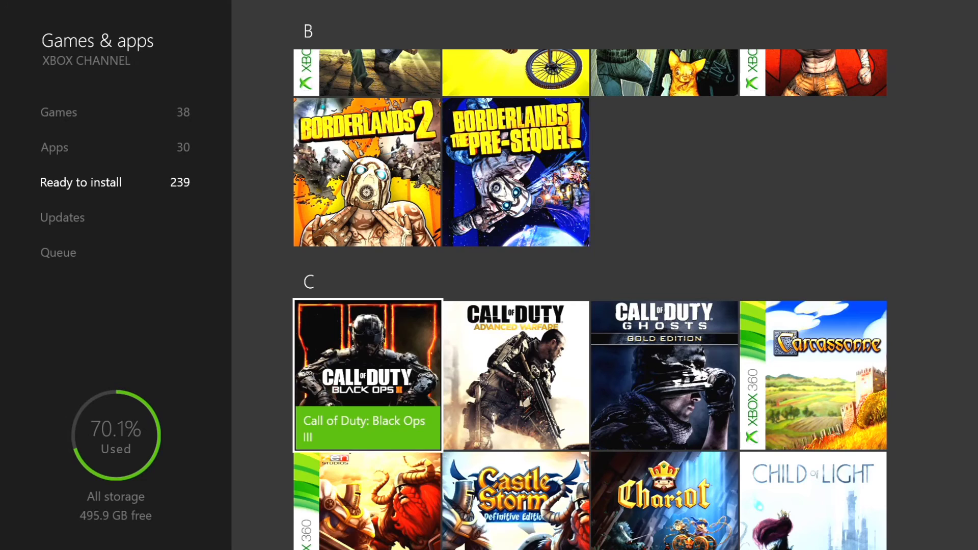
key(Left)
key(Down)
key(Down)
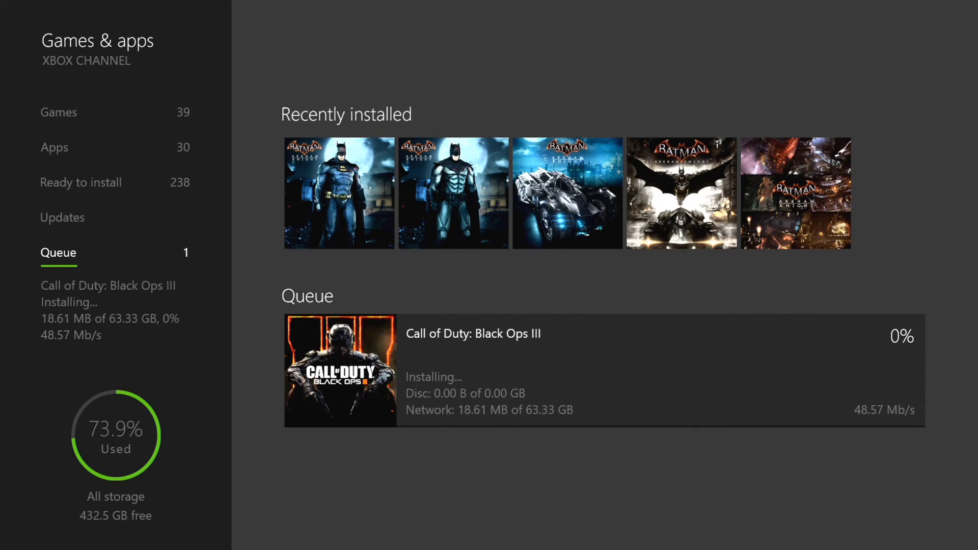
Select the Black Ops III download in the queue, then go back to Home.
key(Right)
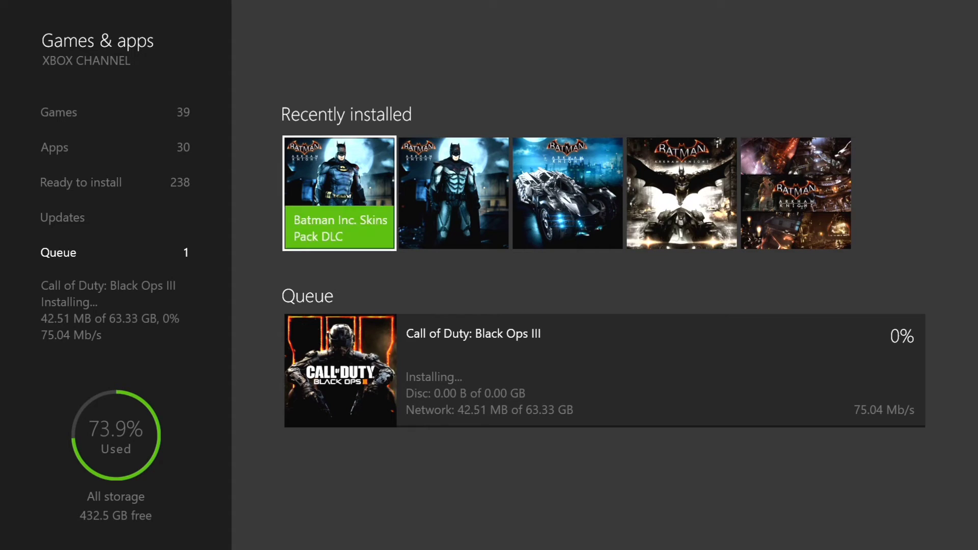
key(Down)
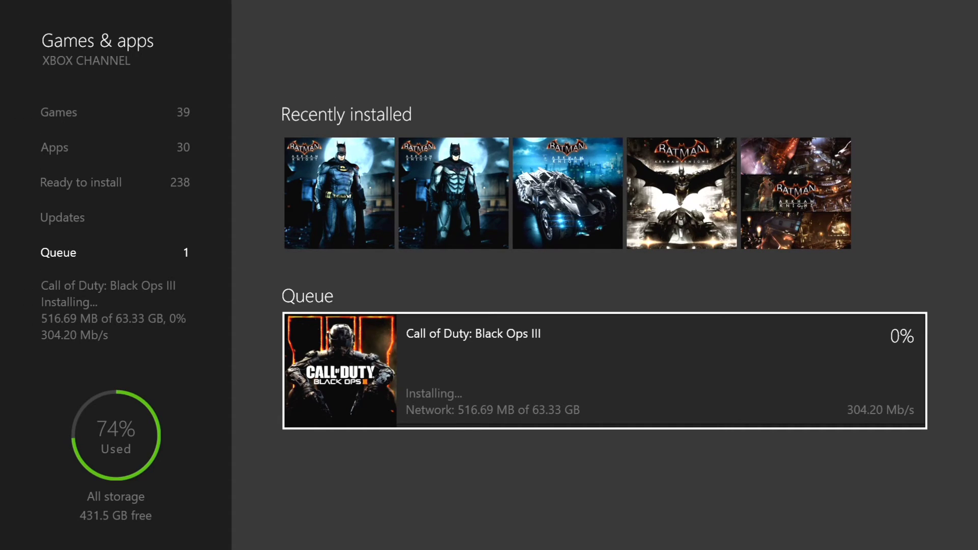
key(Left)
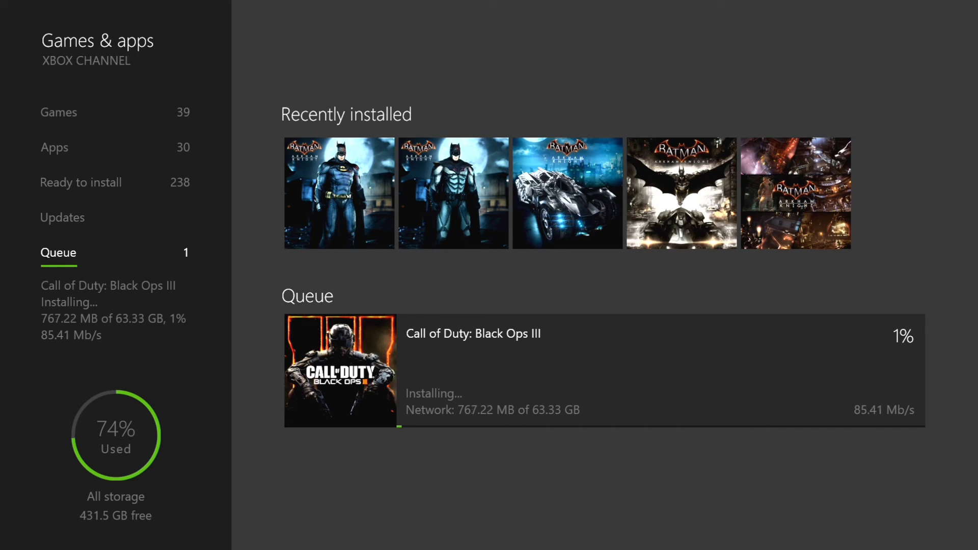
key(super)
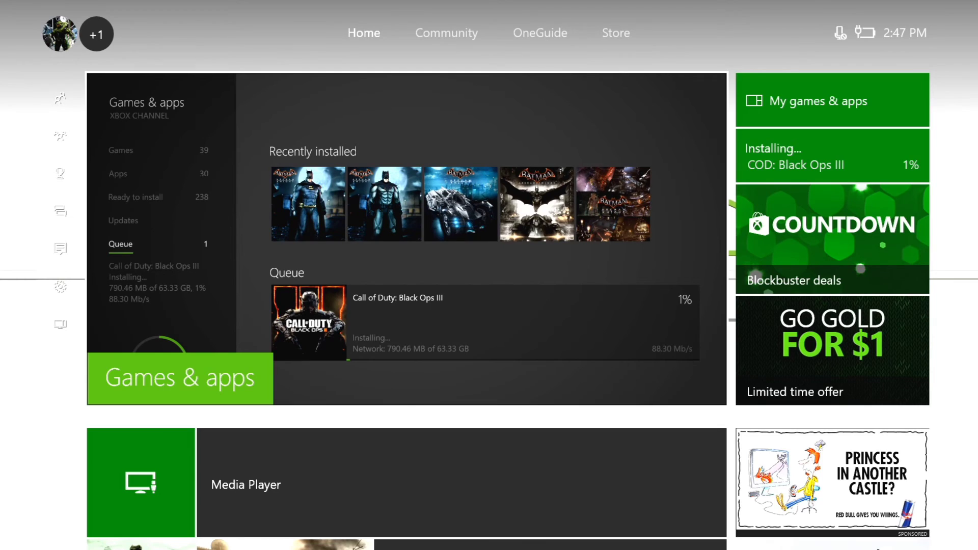
Open Settings > All settings > Network settings to view the wired, open-NAT connection.
key(Left)
key(Up)
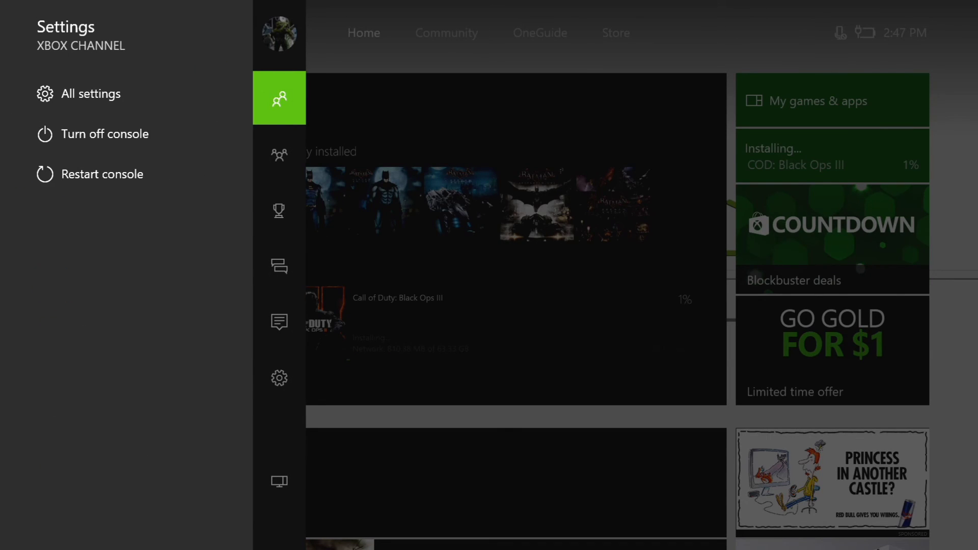
key(Right)
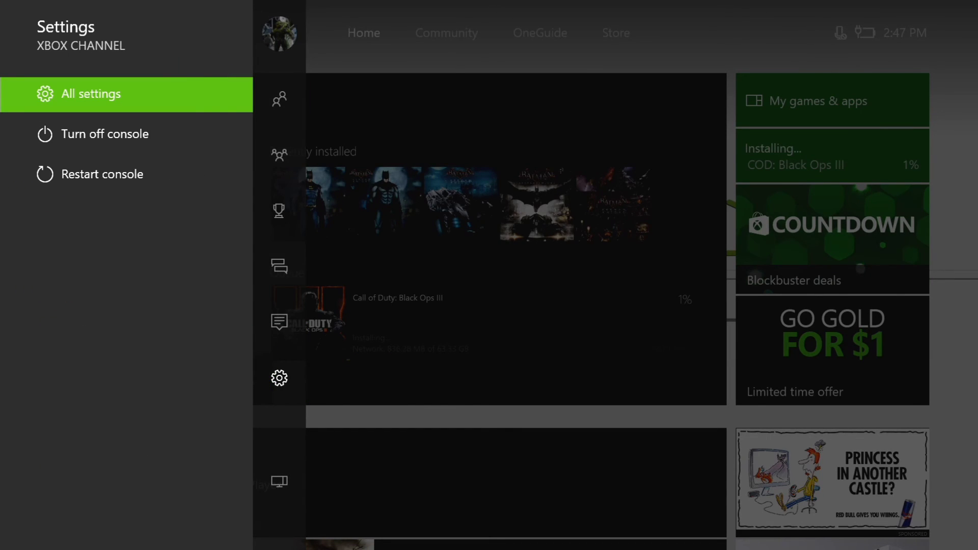
key(Escape)
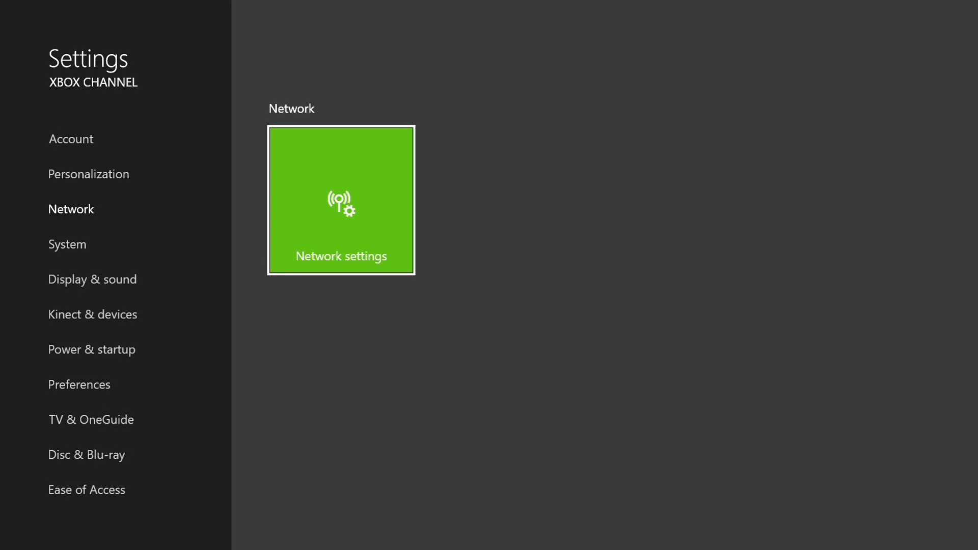
key(Return)
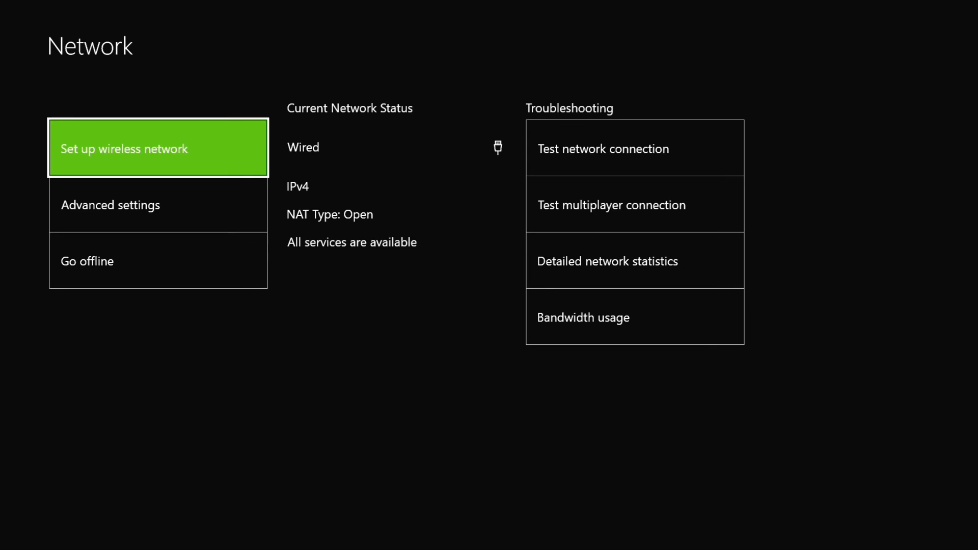
Close the network page, return Home, and move to the My games & apps shortcut.
key(Escape)
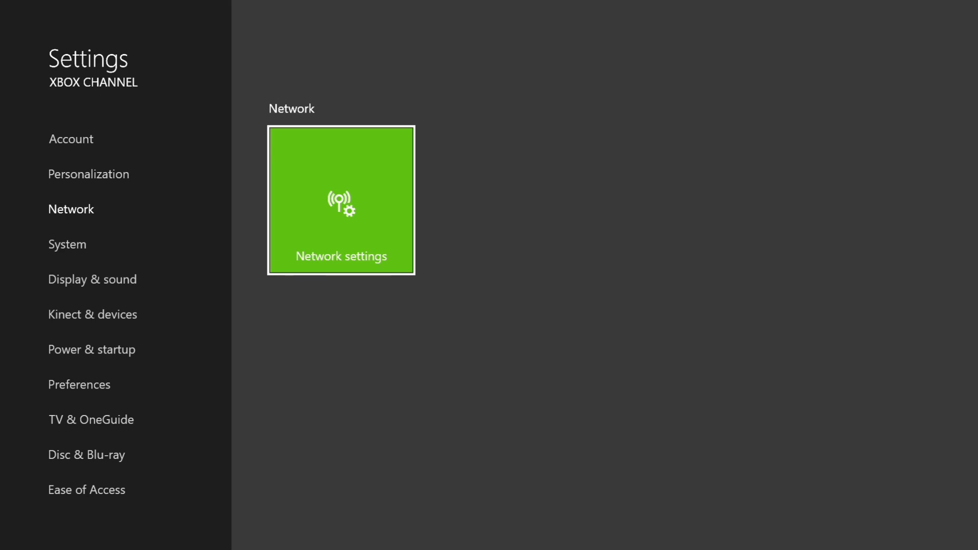
key(super)
key(Down)
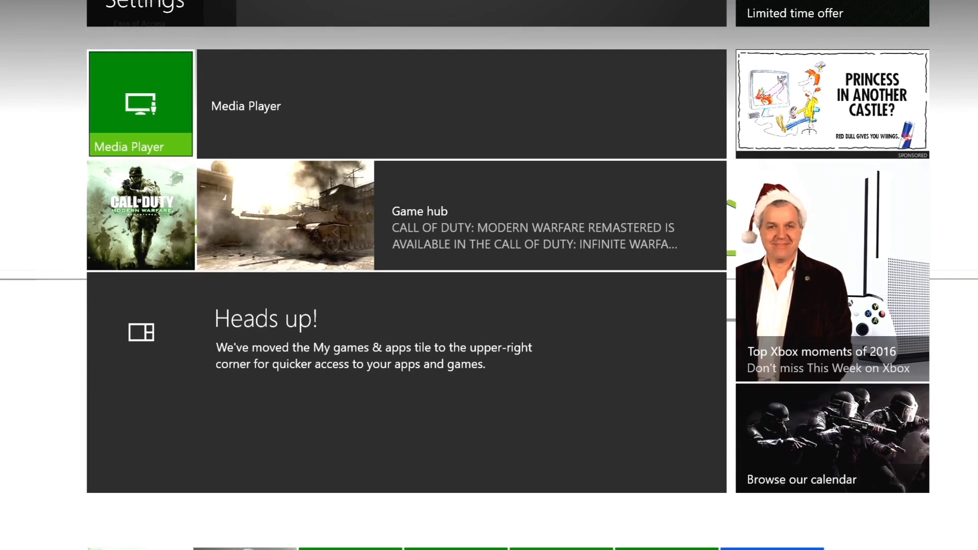
key(Up)
key(Right)
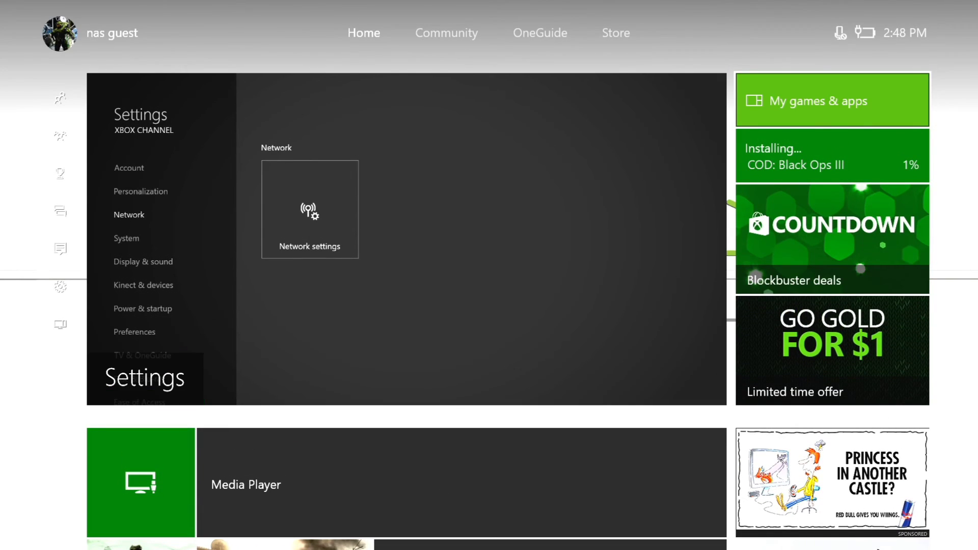
Open the install queue from the Installing tile and pause Black Ops III's installation.
key(Down)
key(Return)
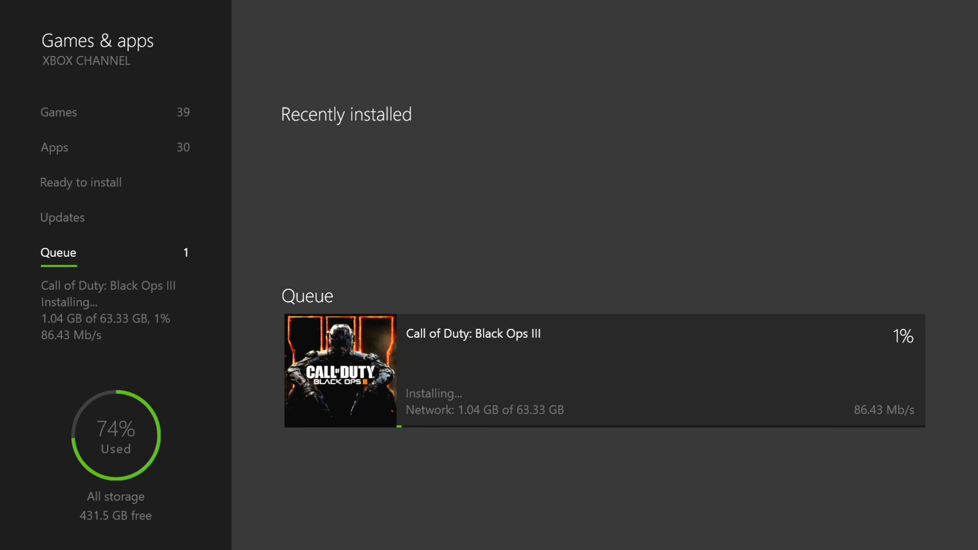
key(Right)
key(Down)
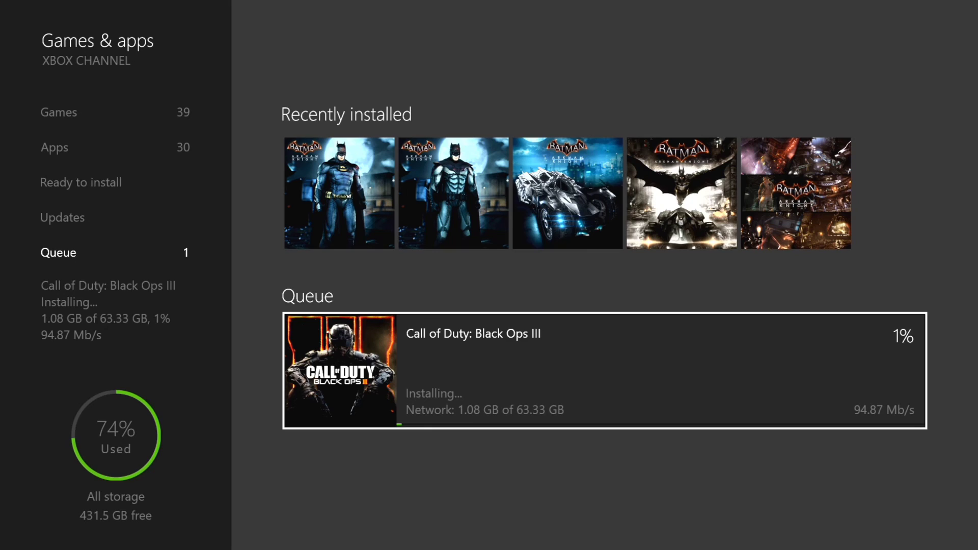
key(Menu)
key(Down)
key(Down)
key(Down)
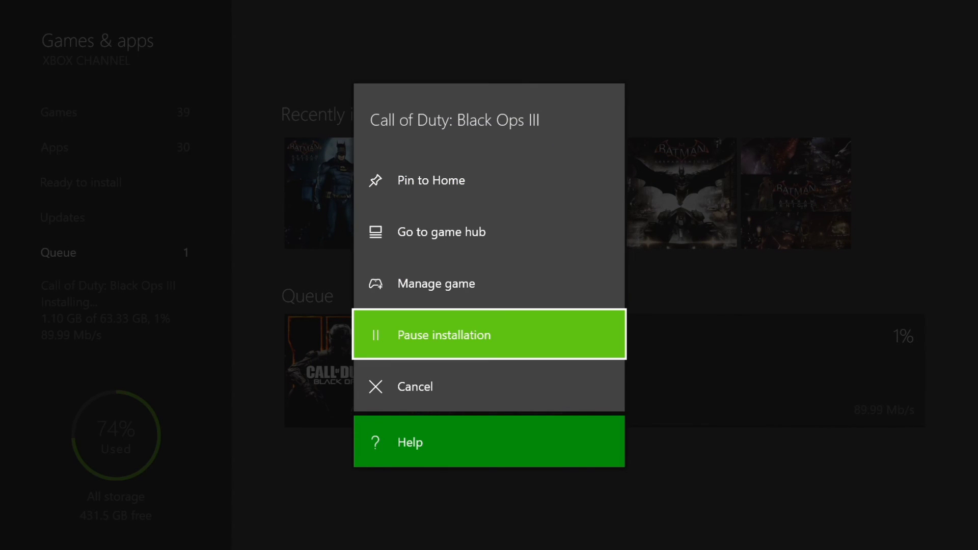
key(Escape)
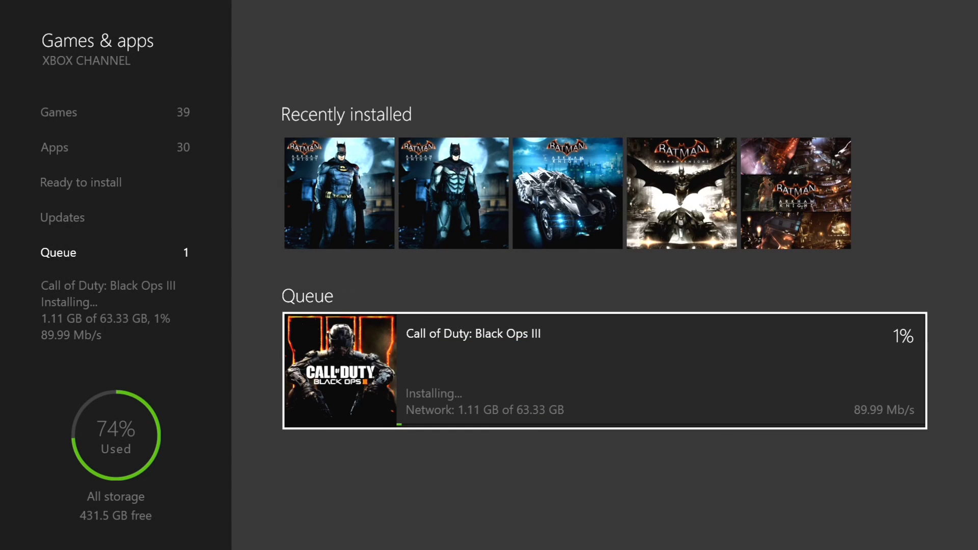
Resume the Call of Duty: Black Ops III installation from its options menu.
key(Menu)
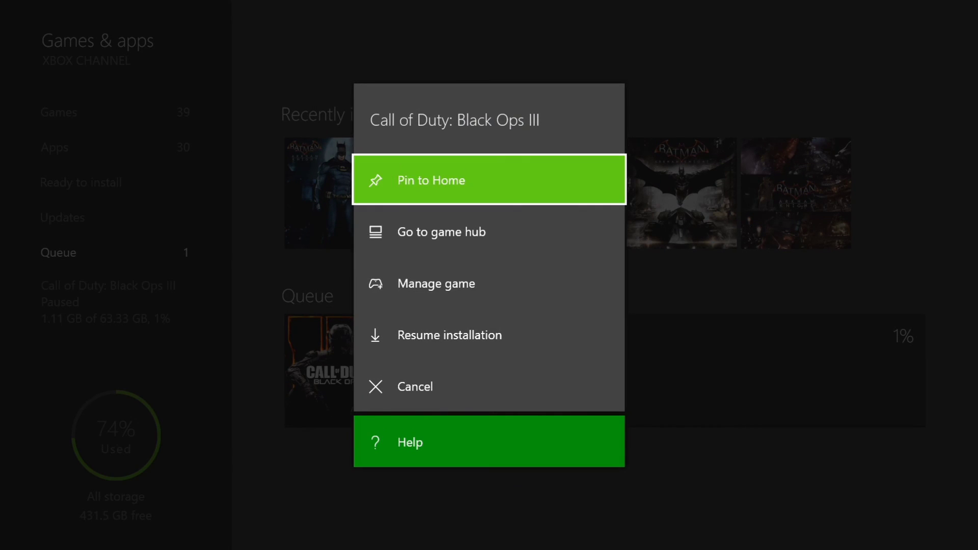
key(Down)
key(Down)
key(Down)
key(Return)
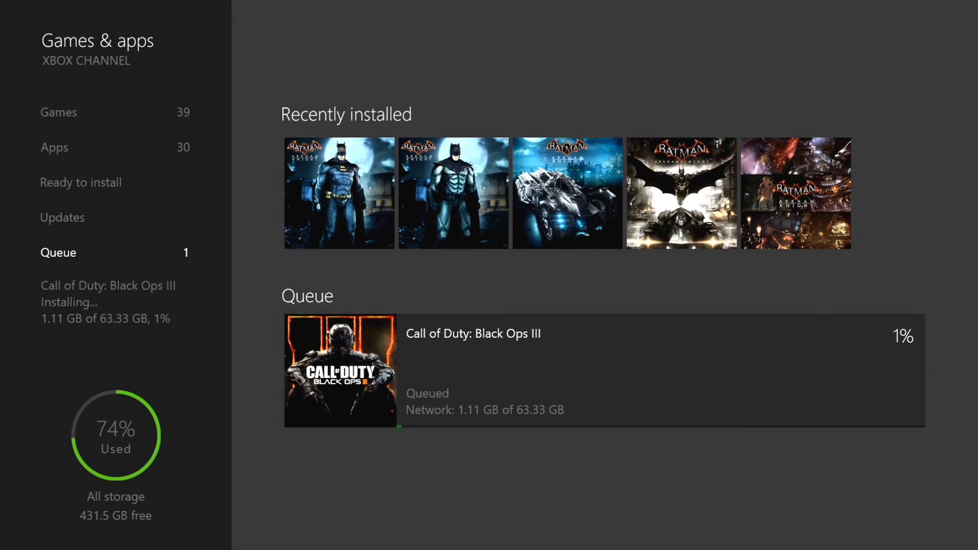